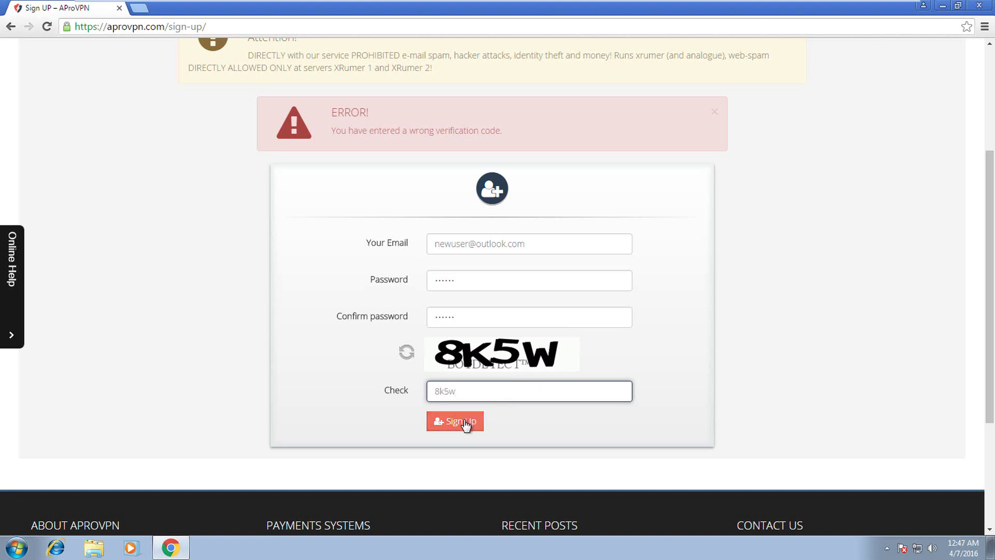
- Submit the completed sign-up form to create the new AProVPN account
left_click(462, 421)
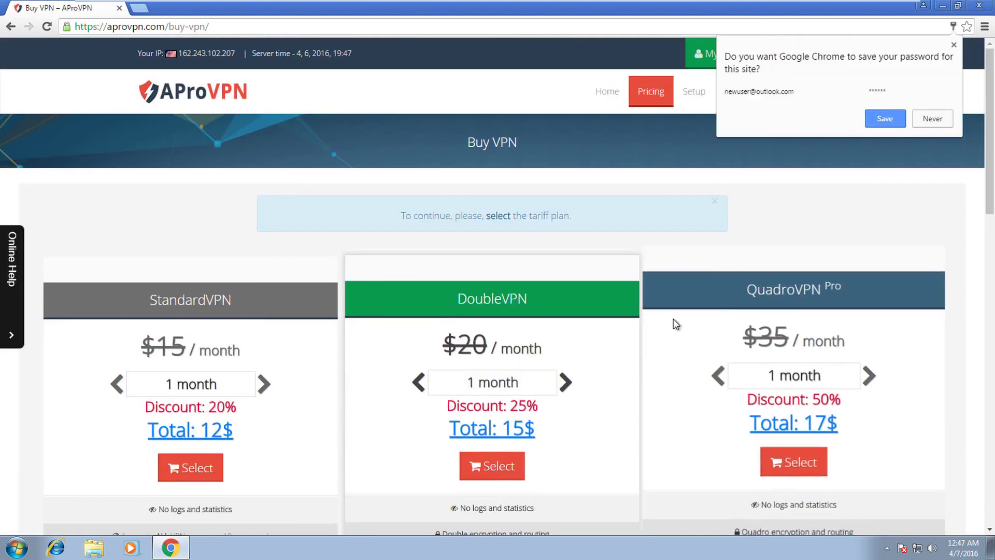
- Save the login, choose QuadroVPN Pro for 6 months at 91$, and pay with PayPal
left_click(893, 121)
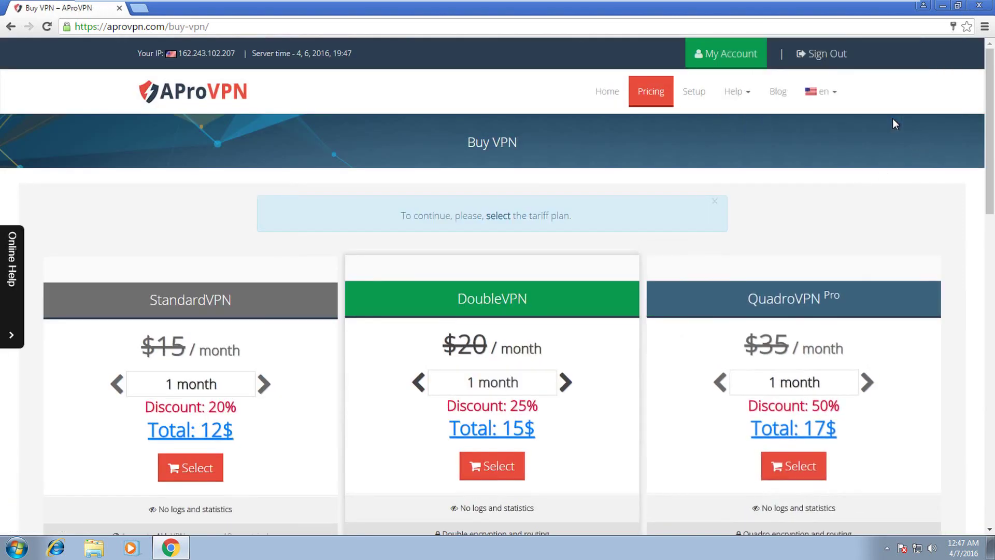
left_click(868, 376)
left_click(869, 376)
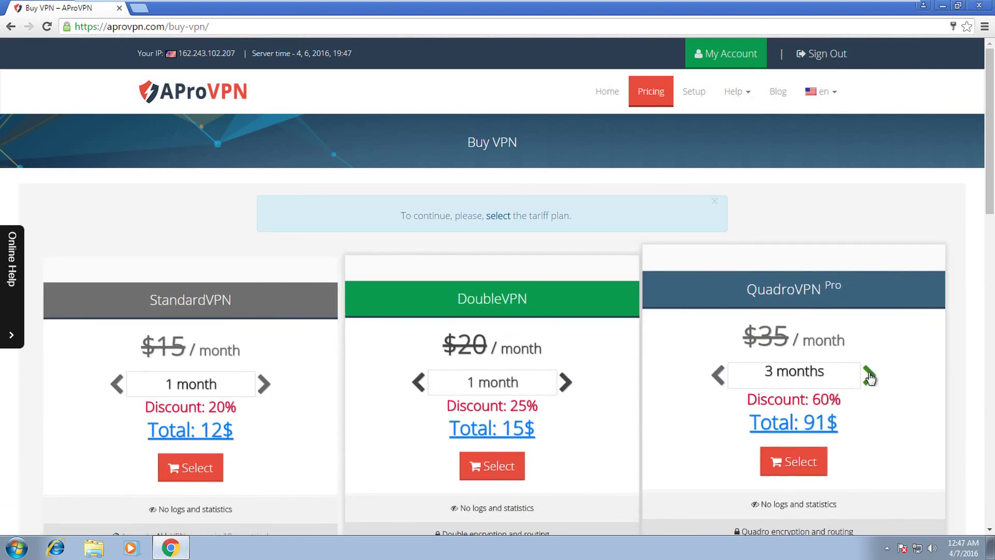
left_click(804, 463)
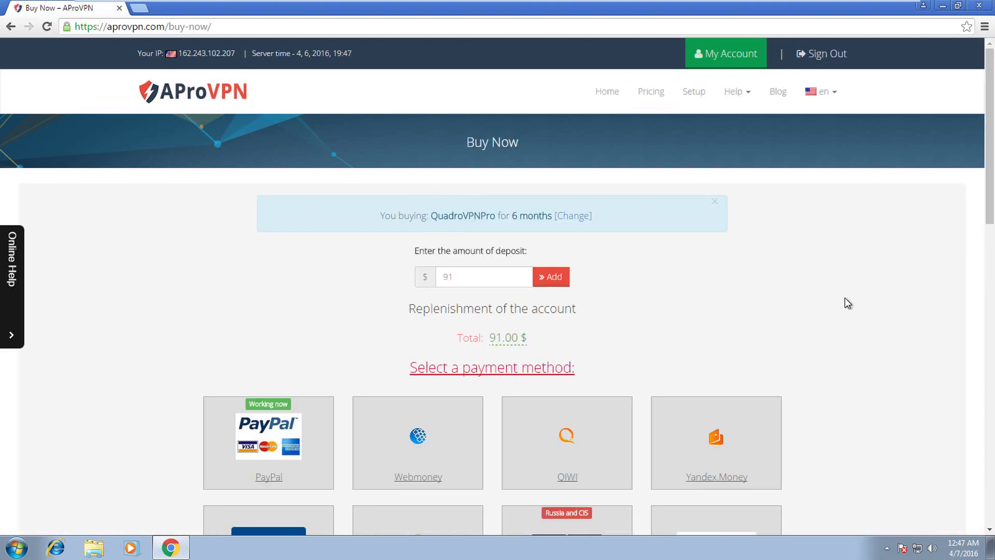
scroll(845, 298, "down", 6)
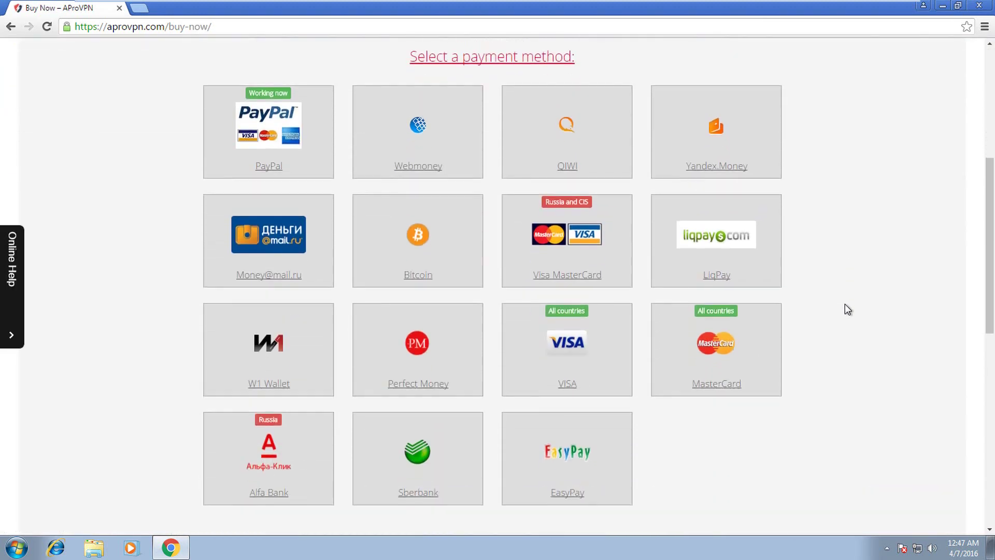
left_click(285, 154)
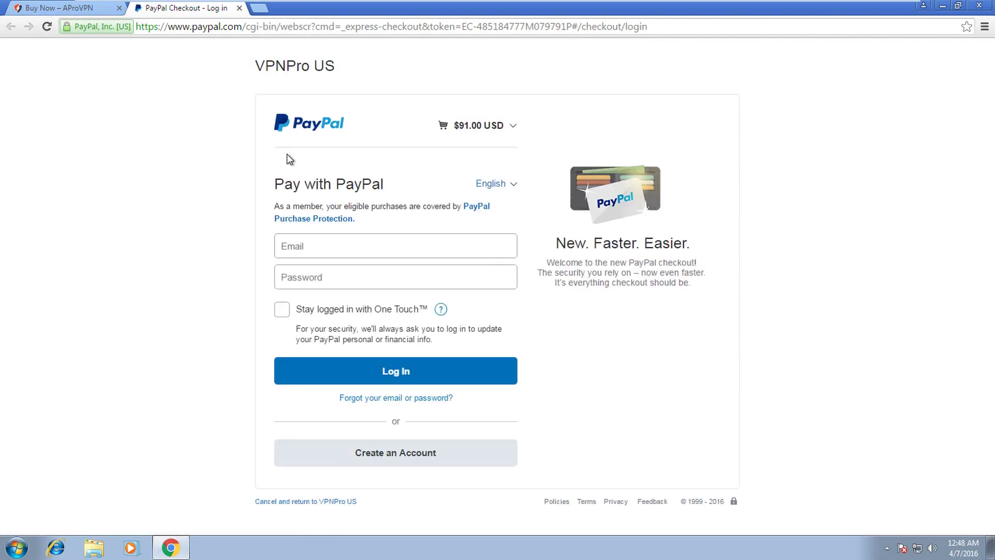
- Log in to PayPal with the account e-mail and password and pay the $91.00
left_click(323, 247)
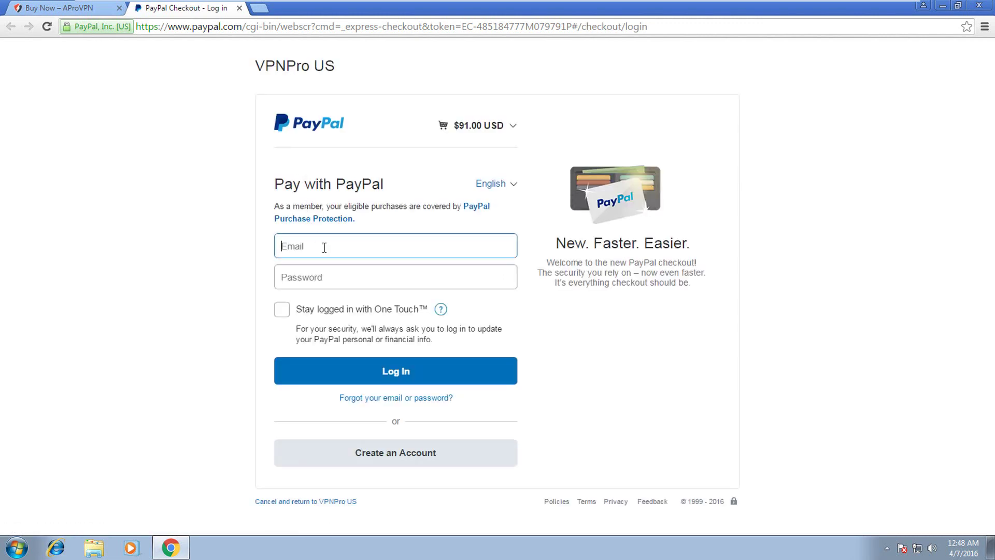
key("Tab")
type("•••••")
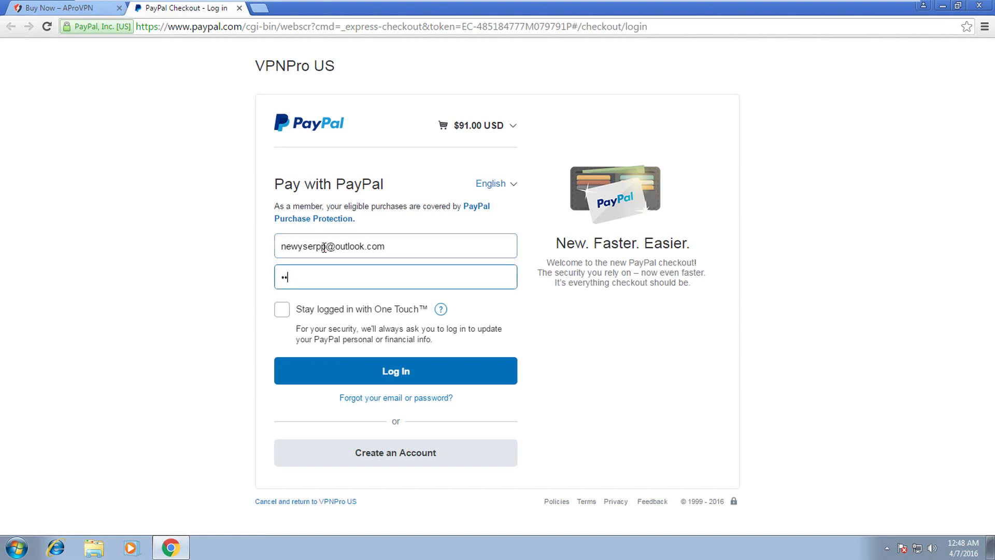
type("•")
left_click(444, 372)
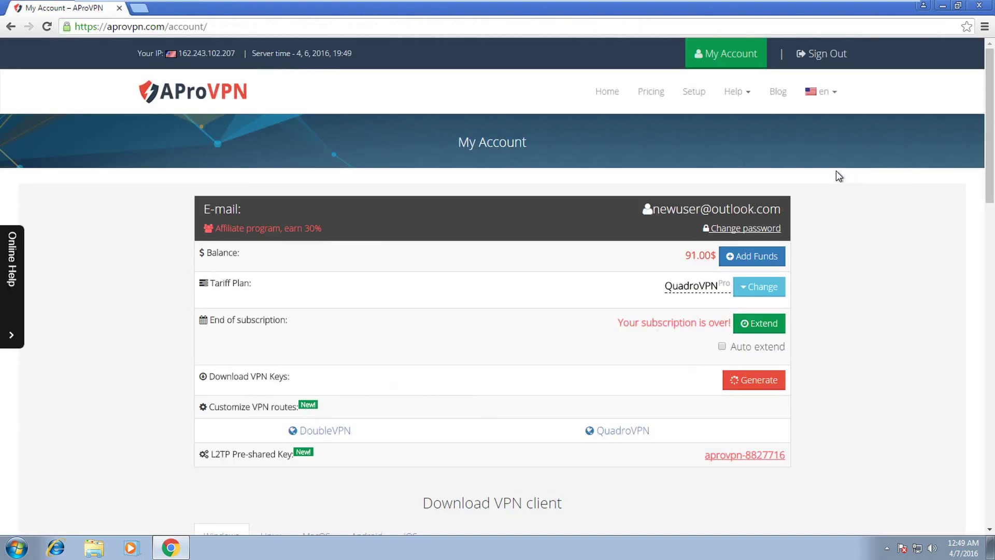
- Extend the subscription by 6 months for 91$ using the new balance
double_click(706, 255)
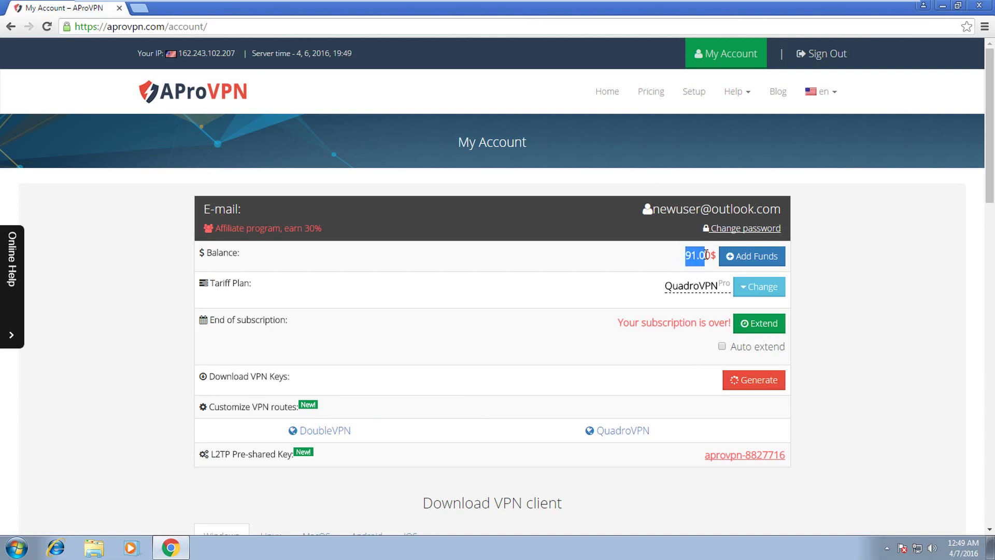
left_click(879, 248)
left_click(746, 324)
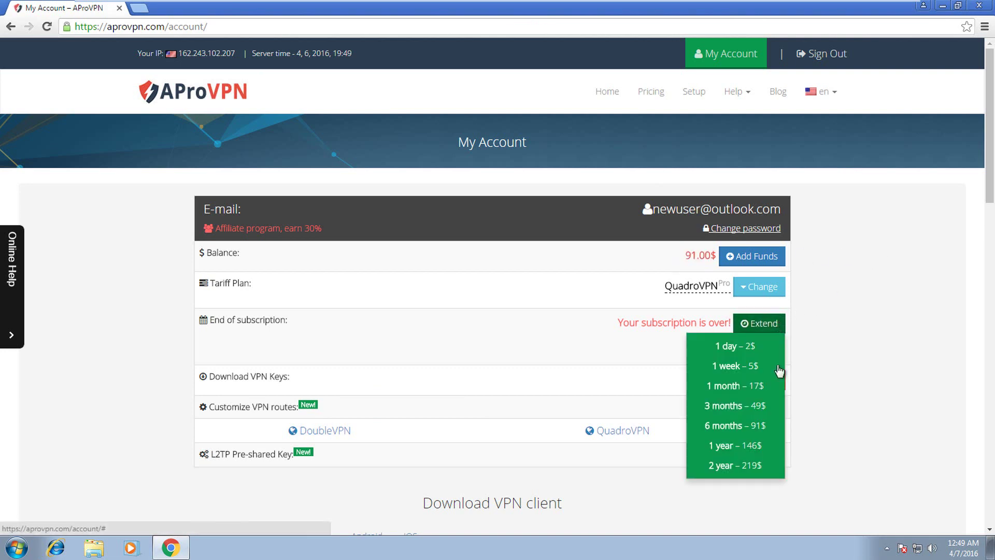
left_click(760, 425)
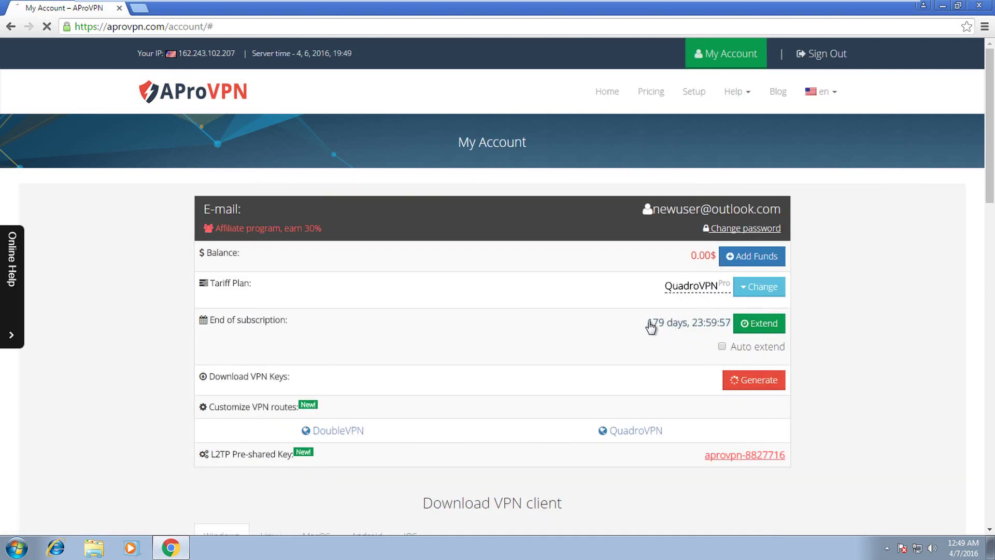
left_click_drag(648, 325, 720, 325)
- Download the AProVPN Connector installer for Windows and run setup_en.exe
scroll(853, 301, "down", 5)
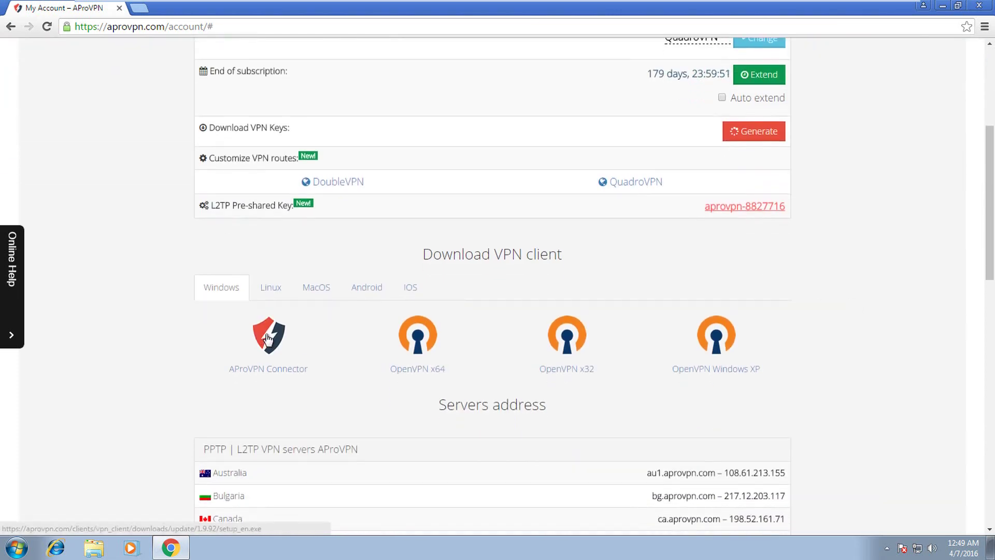
left_click(268, 338)
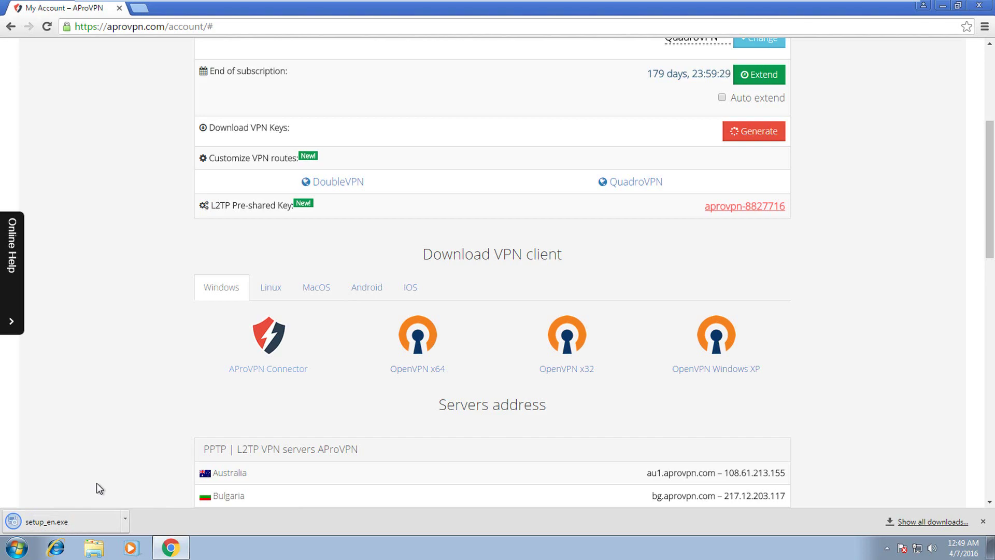
left_click(79, 515)
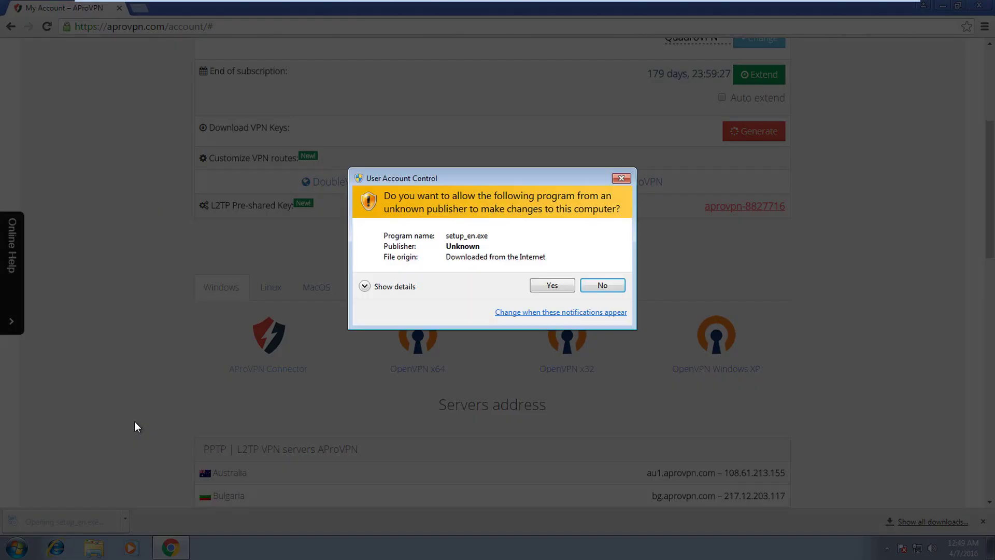
- Allow the installer, accept the license and install .NET Framework 4 to completion
left_click(574, 282)
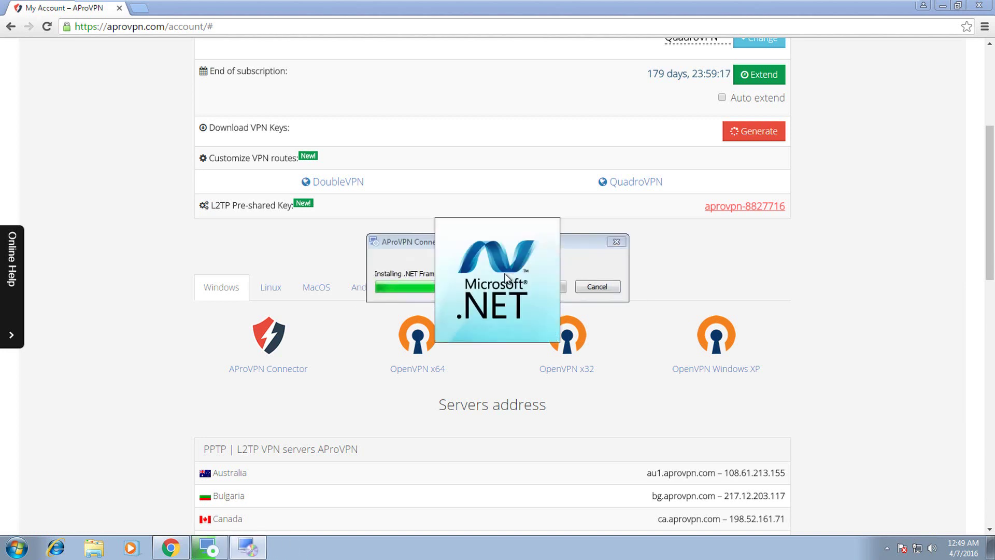
left_click(458, 248)
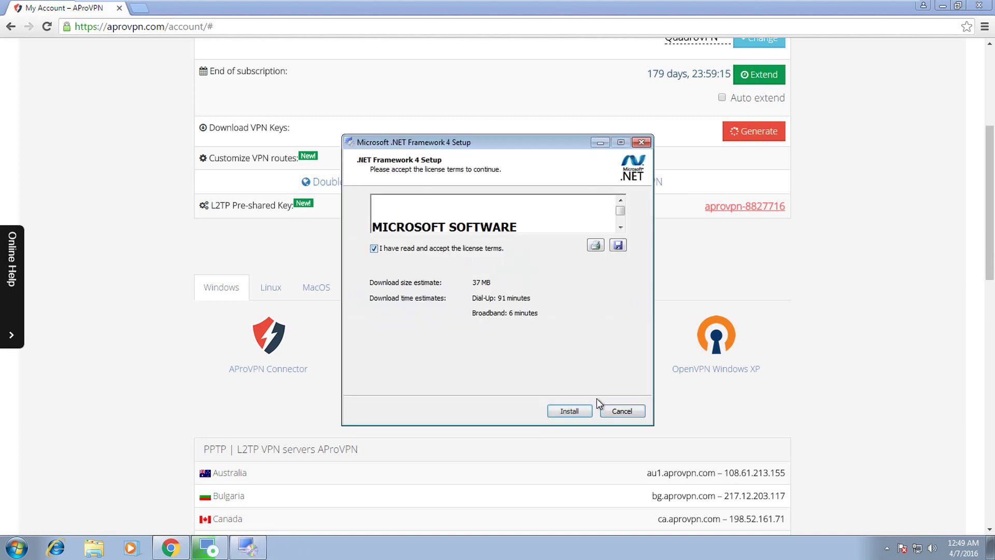
left_click(577, 411)
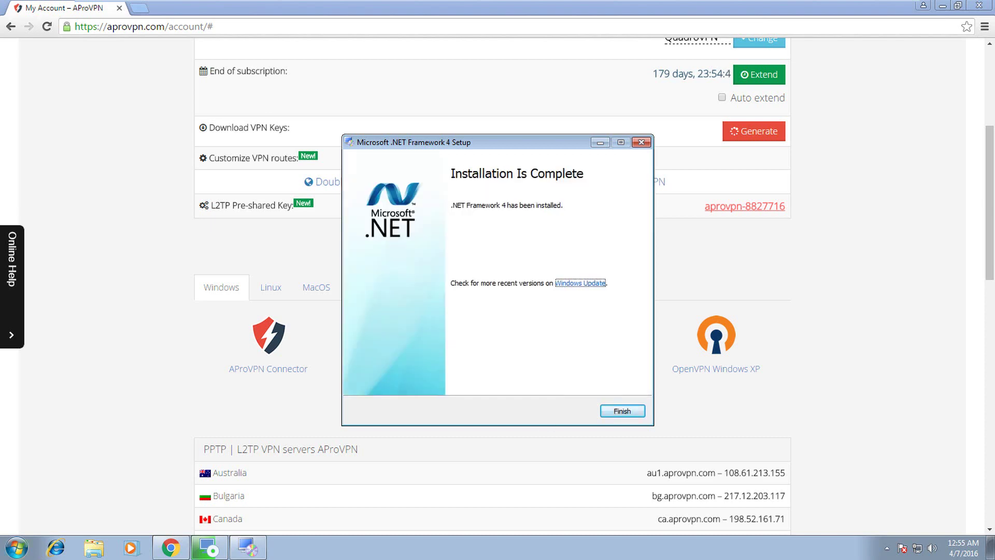
left_click(617, 406)
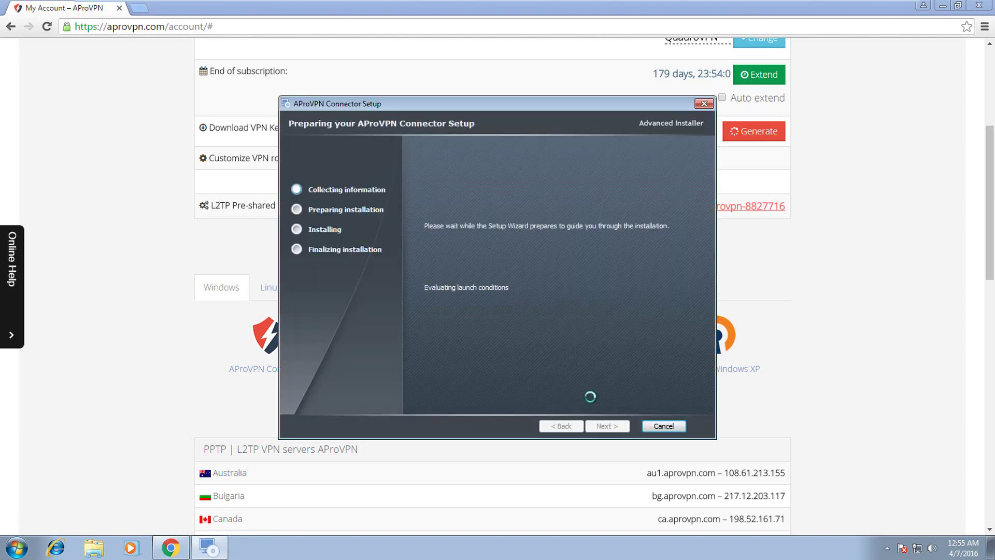
- Install AProVPN Connector in the default folder with the TAP driver, then minimize Chrome
left_click(610, 425)
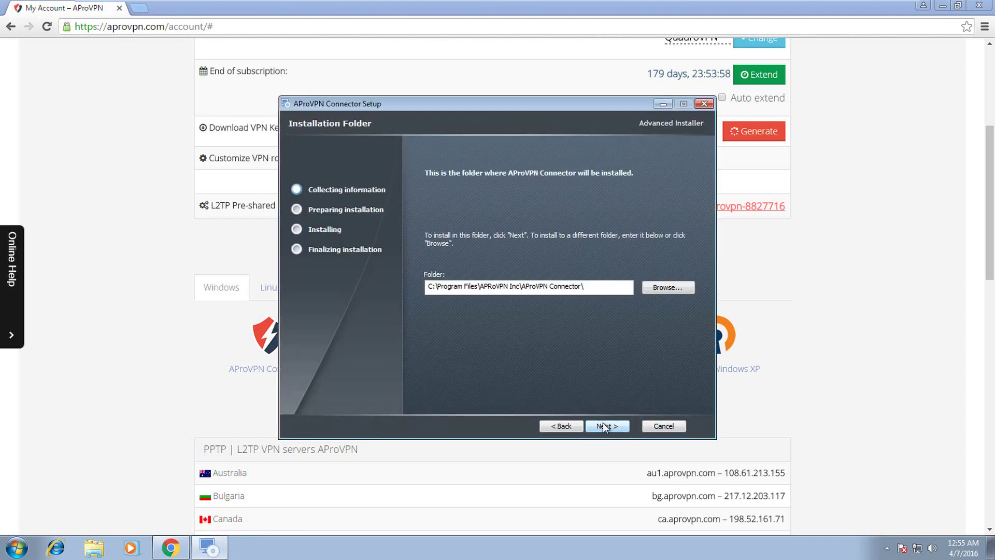
left_click(604, 426)
left_click(603, 423)
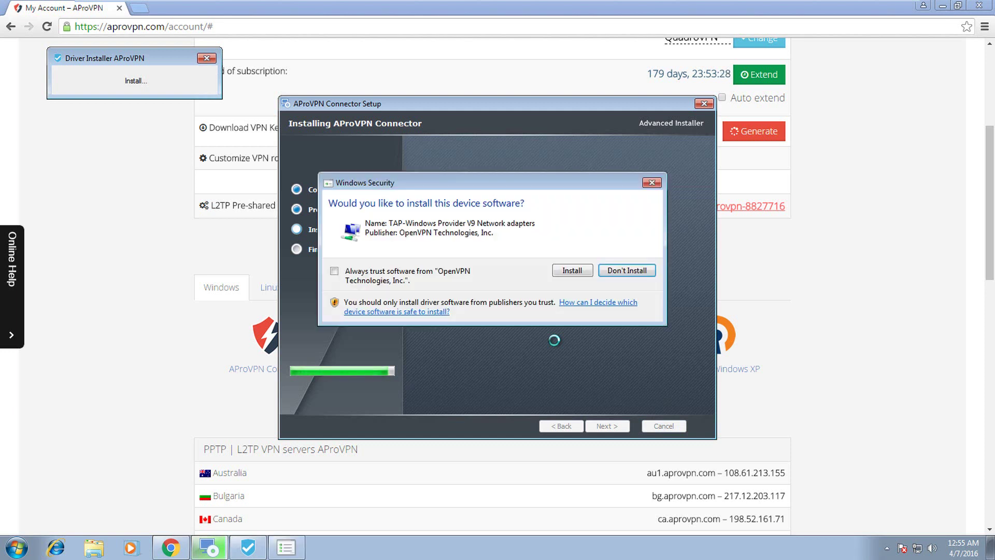
left_click(559, 274)
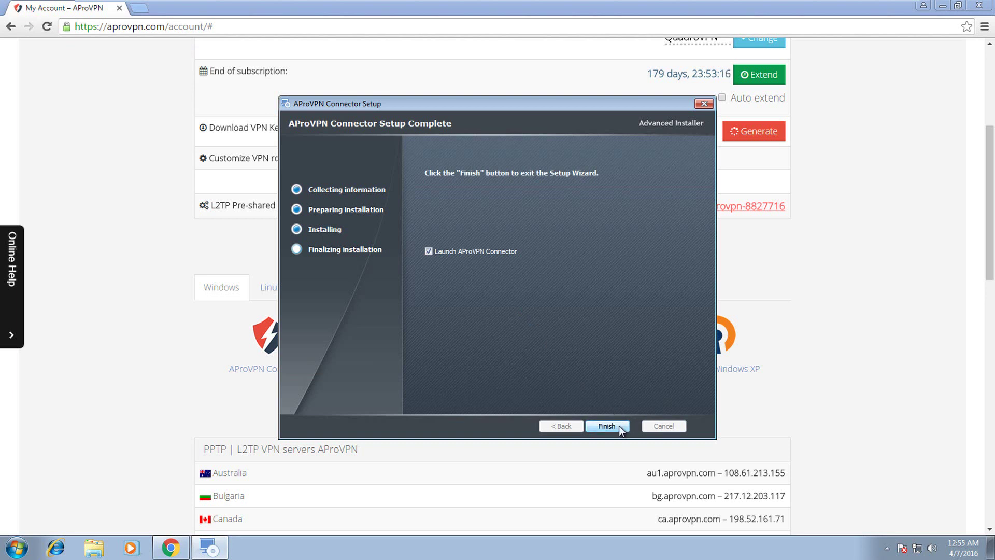
left_click(619, 425)
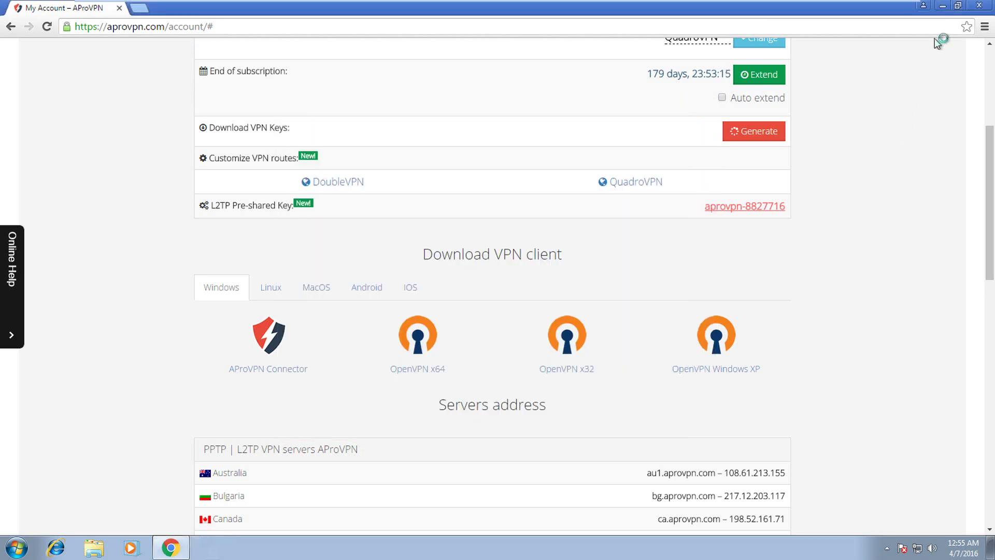
left_click(941, 10)
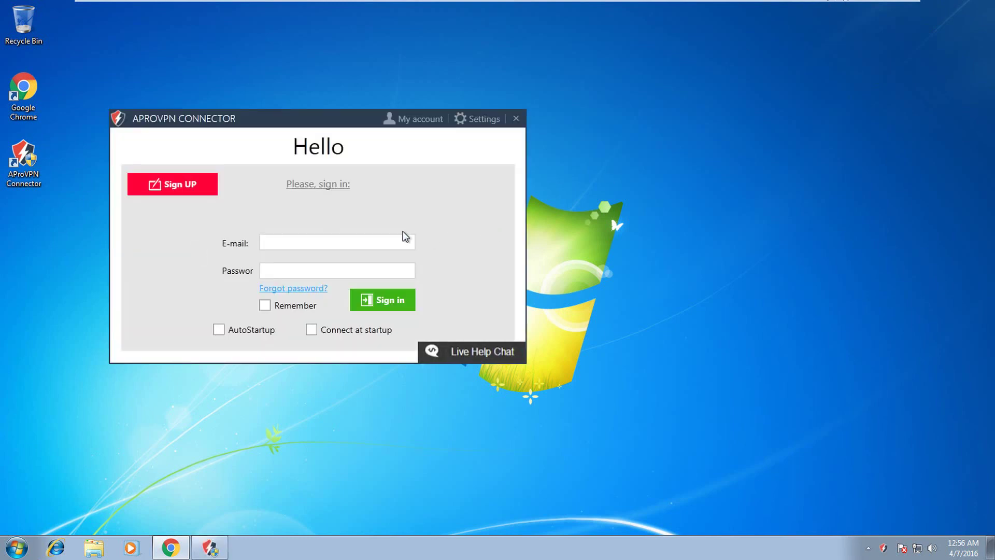
- Sign in to AProVPN Connector with the account e-mail and password, with Remember ticked
left_click(393, 239)
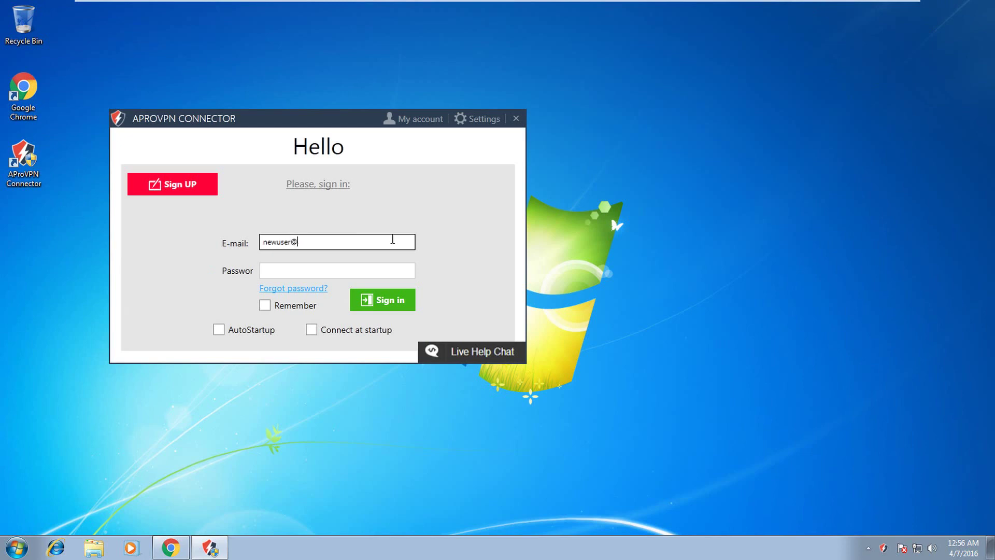
key("Tab")
type("******")
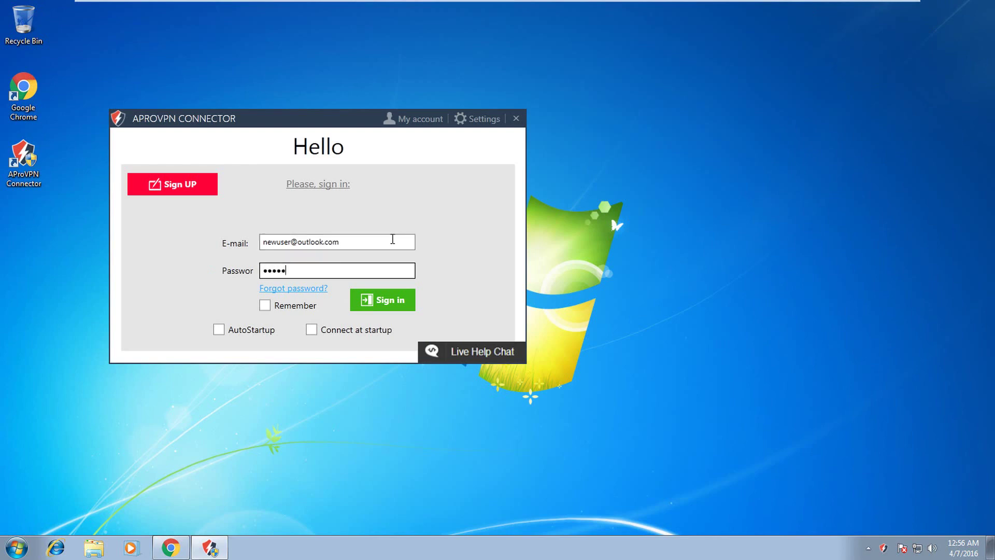
left_click(265, 305)
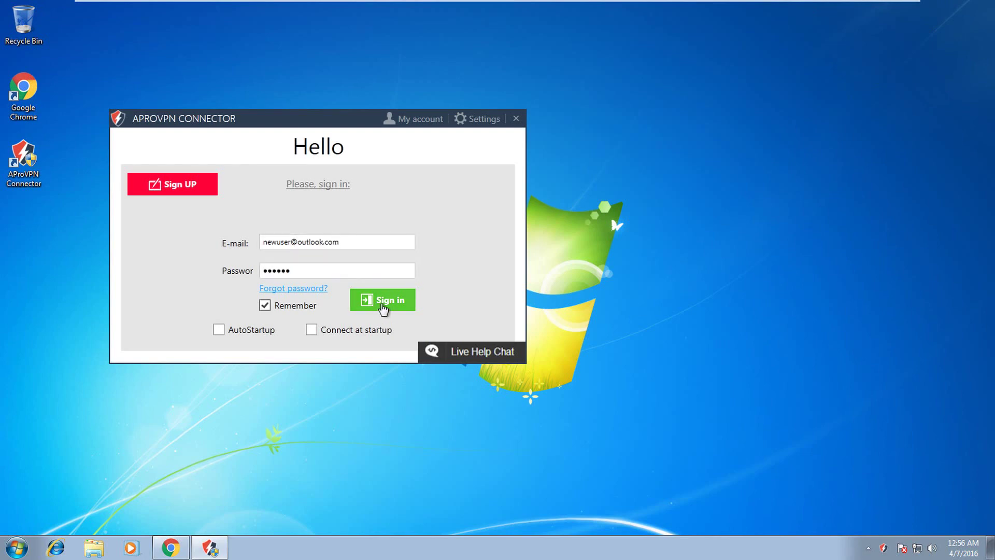
left_click(383, 300)
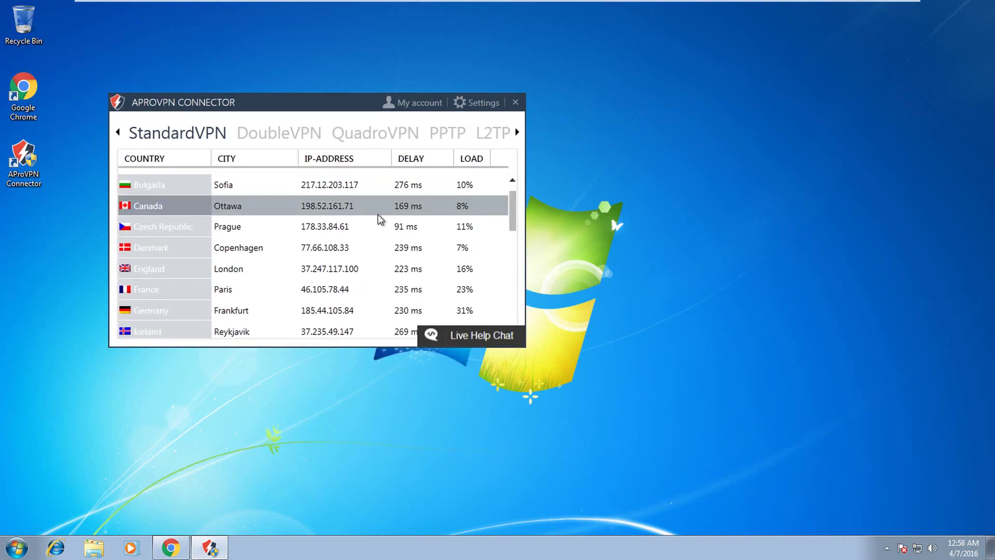
- Connect to the Amsterdam, Netherlands server in the StandardVPN list
scroll(365, 219, "down", 2)
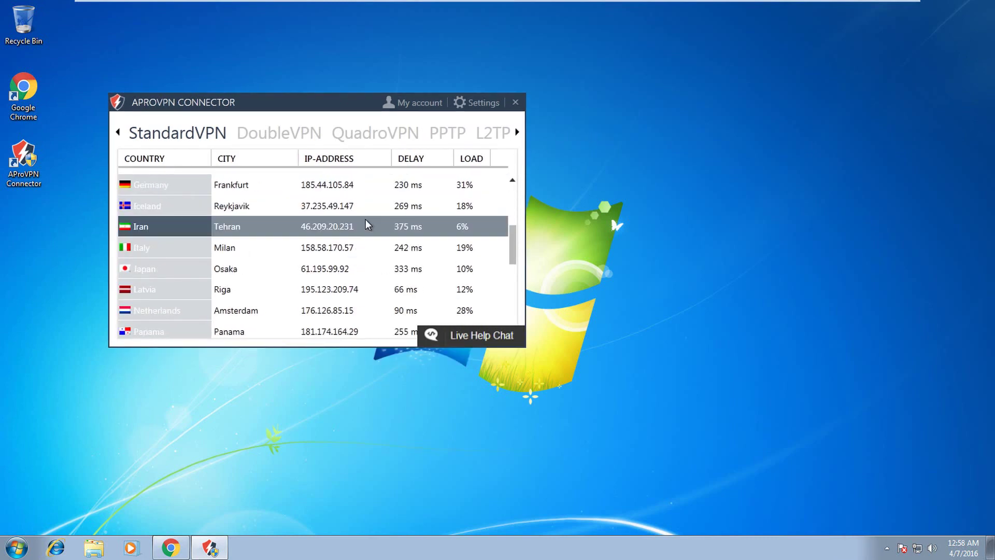
scroll(365, 223, "down", 1)
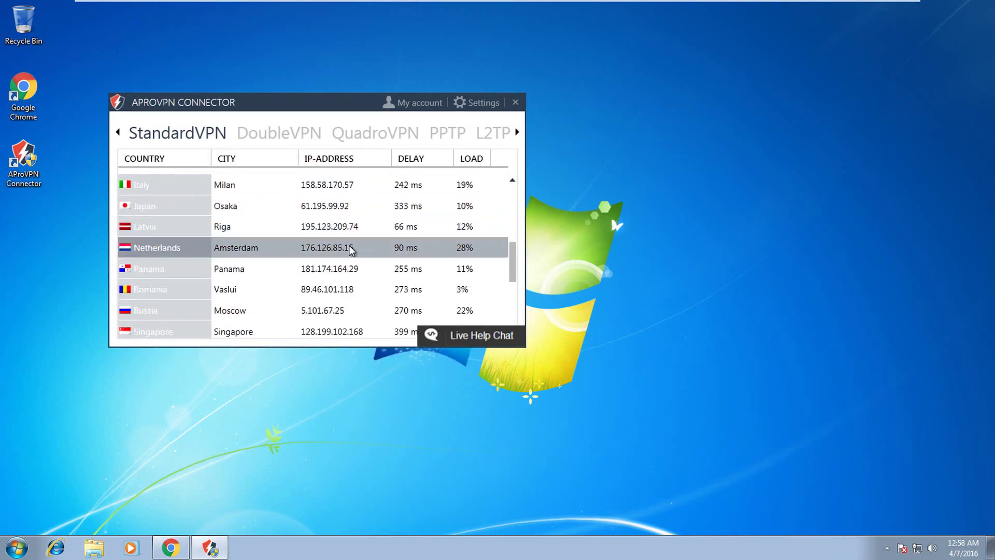
double_click(351, 250)
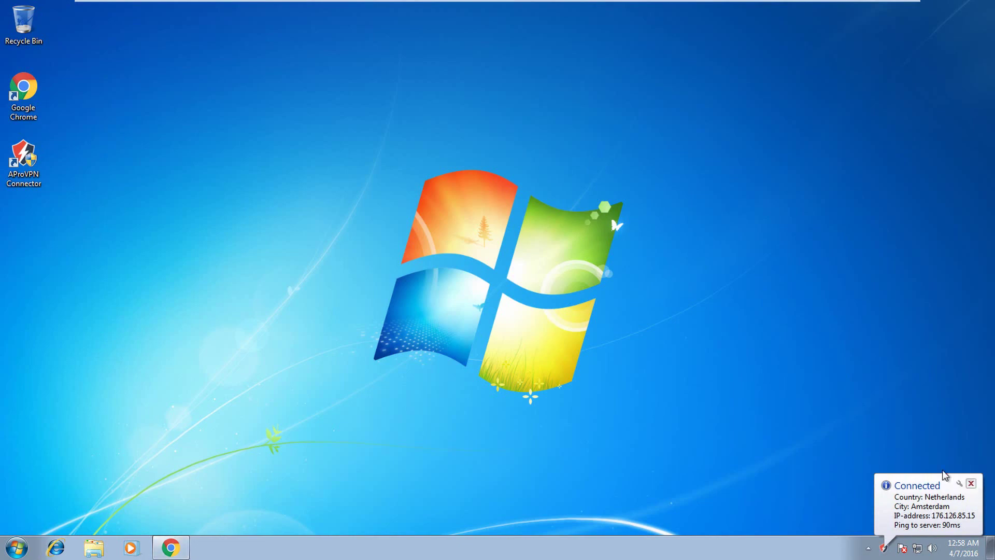
- Dismiss the Connected notice and reload the AProVPN account page in Chrome
left_click(970, 483)
mouse_move(186, 547)
left_click(206, 475)
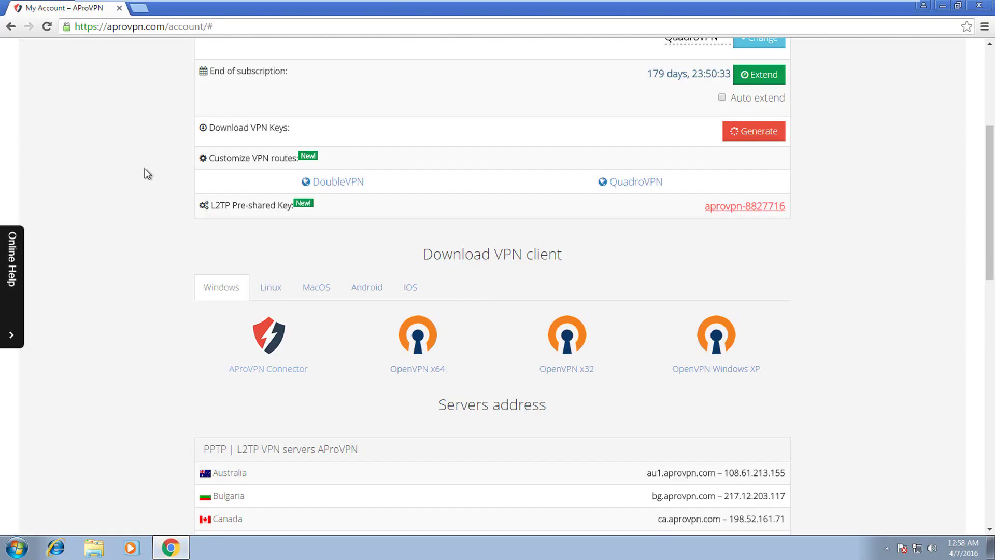
scroll(144, 168, "up", 5)
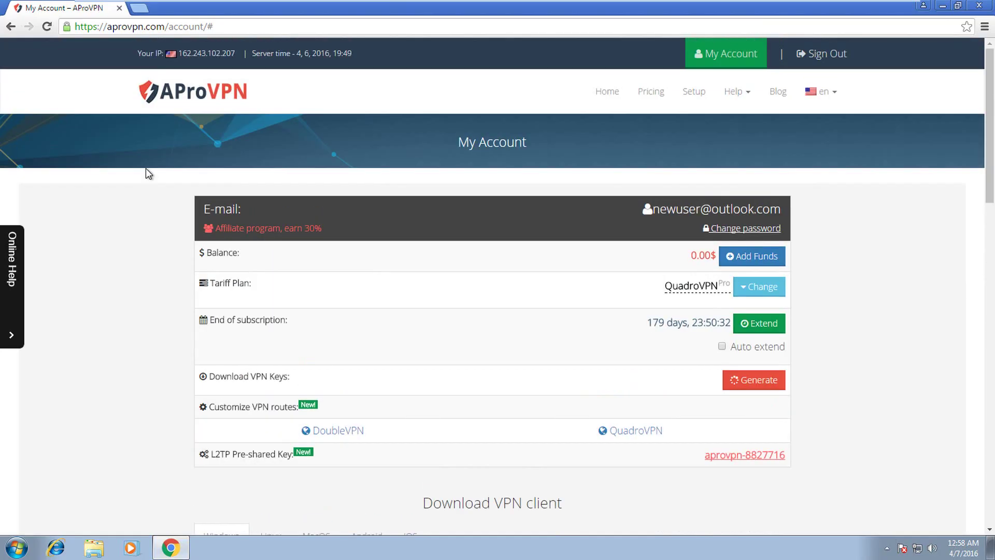
left_click(46, 28)
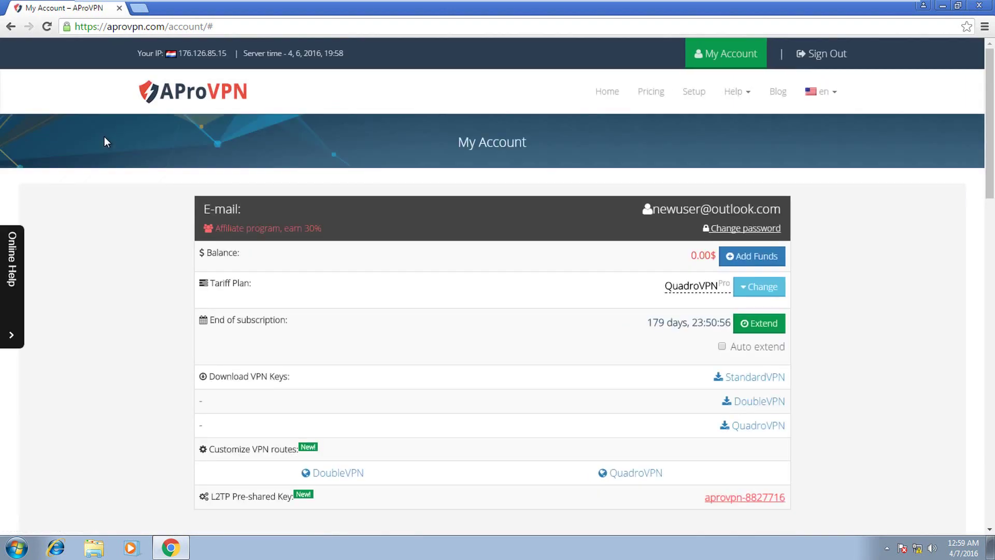
- Highlight the new IP 176.126.85.15 in the header and open a new tab
left_click_drag(138, 54, 220, 55)
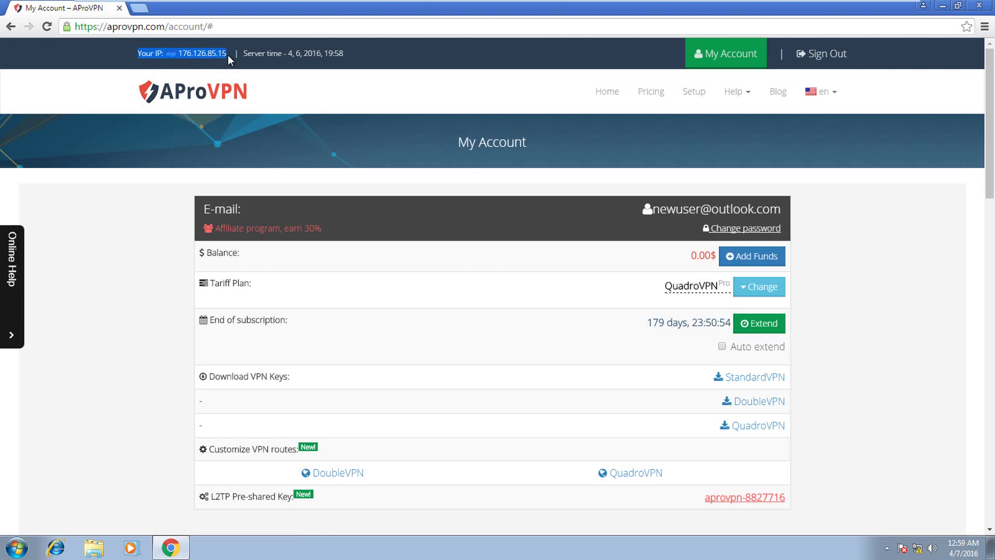
left_click(216, 51)
left_click(138, 9)
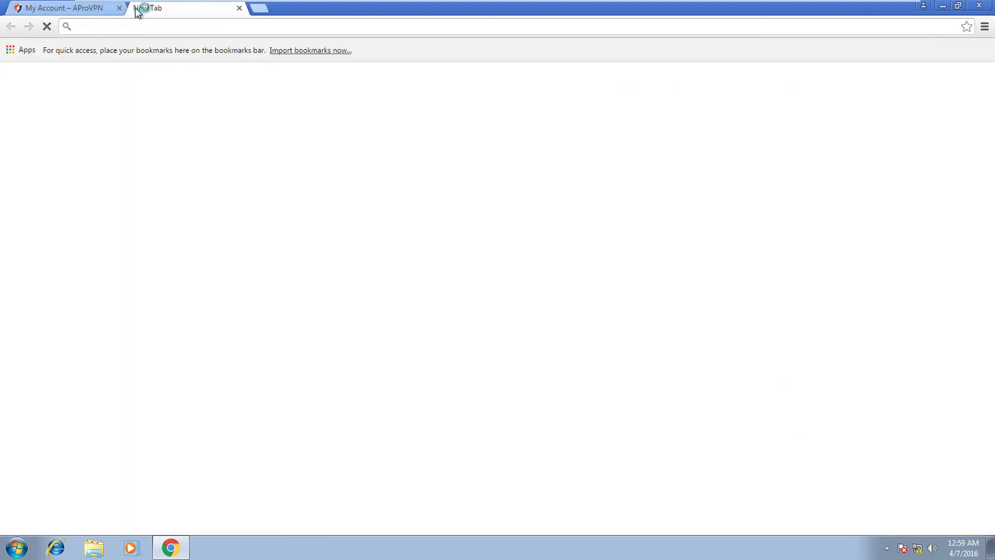
- Load whatismyip.com and confirm IP 176.126.85.15 with country NL
type("wha")
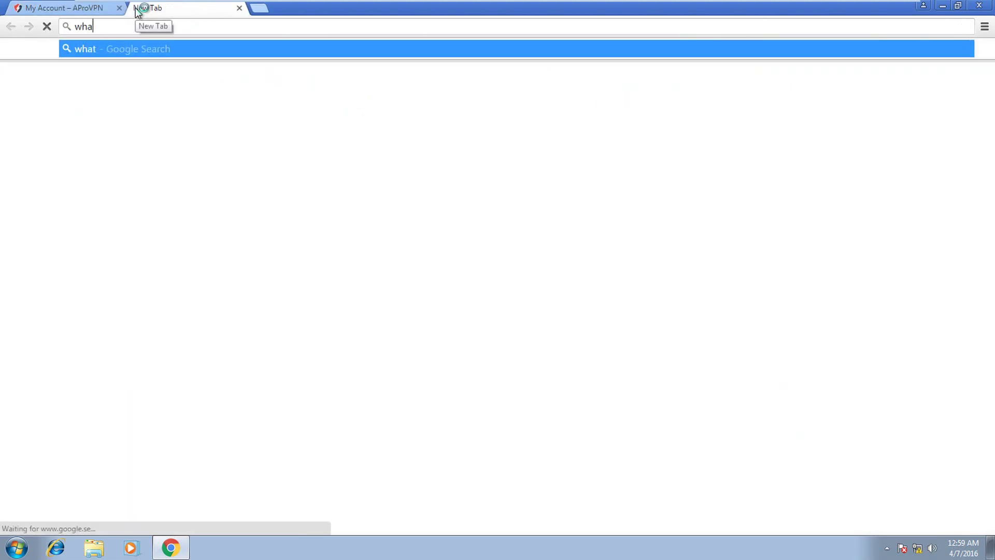
type("tismyip.")
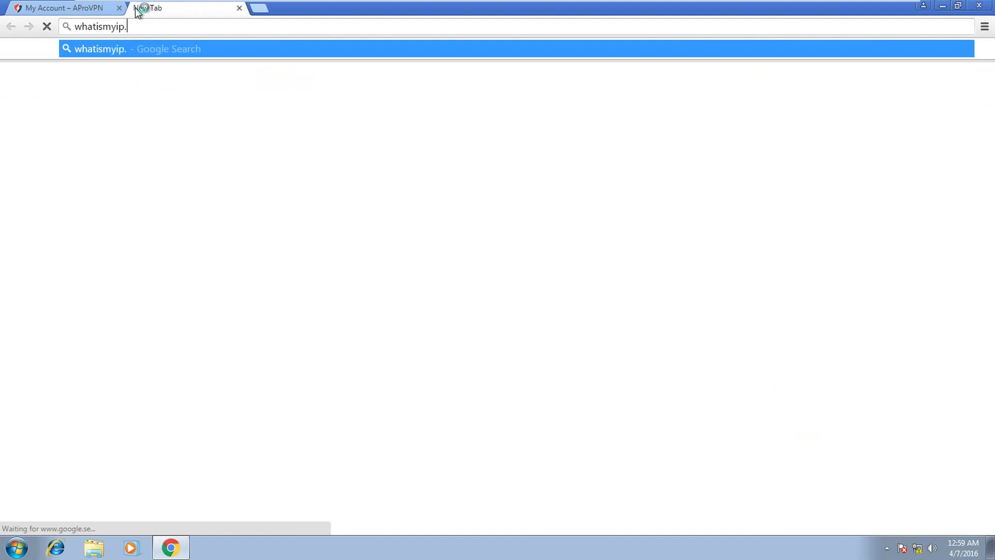
type("com")
key("Return")
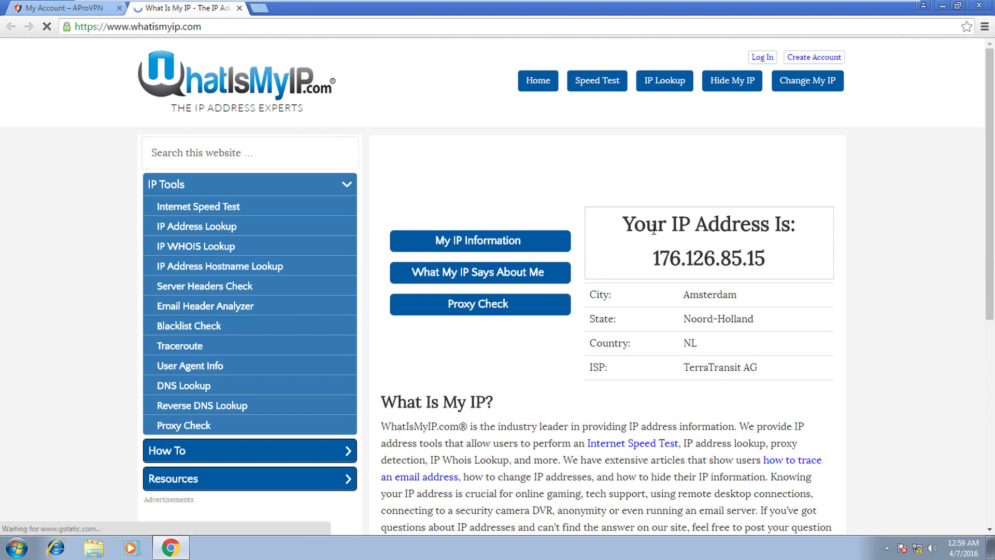
left_click_drag(622, 225, 767, 259)
left_click(625, 339)
left_click_drag(595, 343, 717, 343)
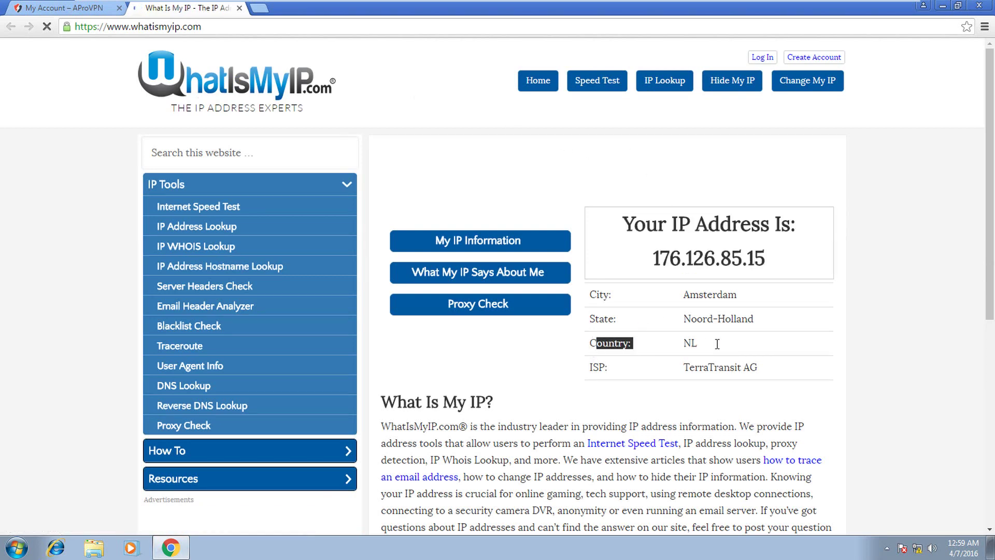
left_click(719, 345)
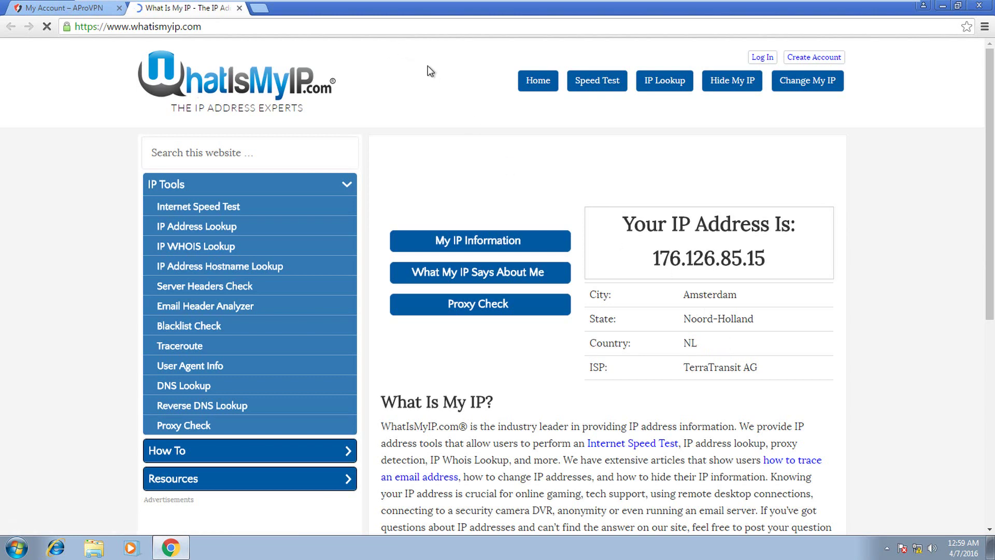
left_click(886, 548)
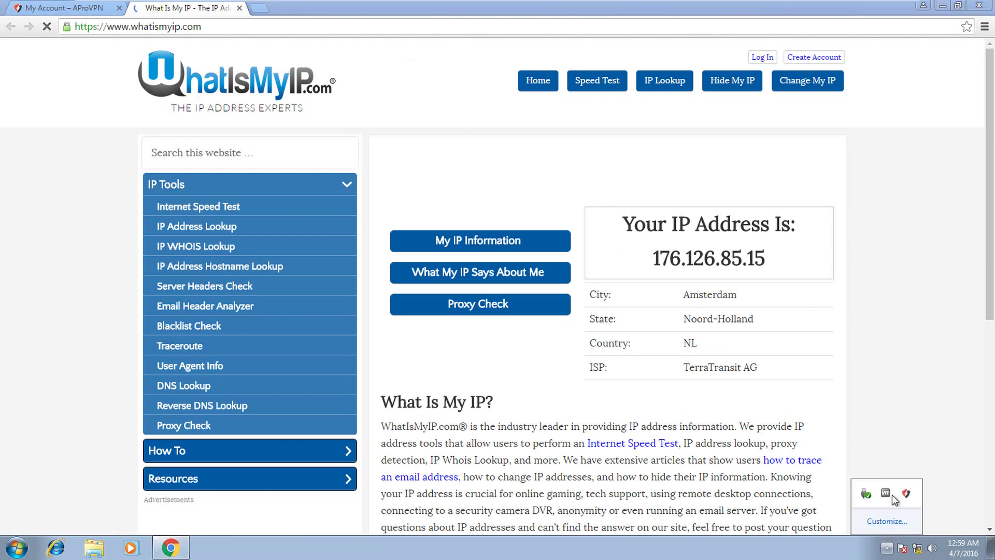
- Disconnect from Amsterdam in the Connector and connect to the Kharkiv, Ukraine server
left_click(907, 494)
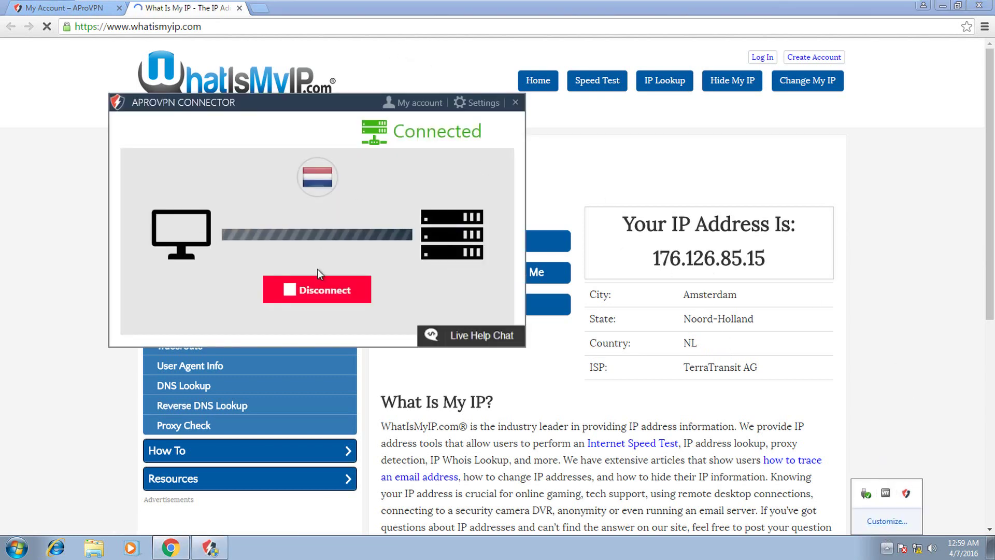
left_click(318, 289)
scroll(295, 267, "down", 5)
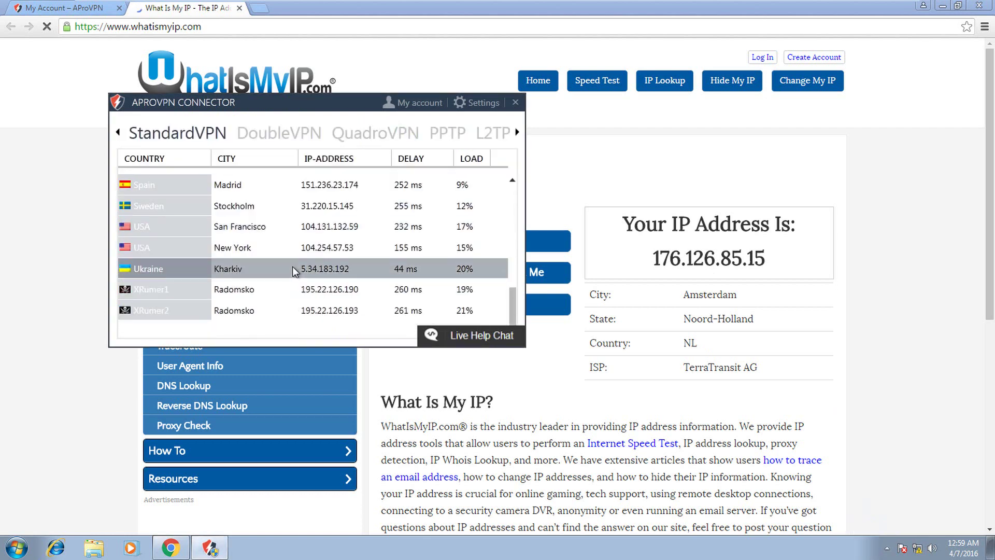
double_click(287, 262)
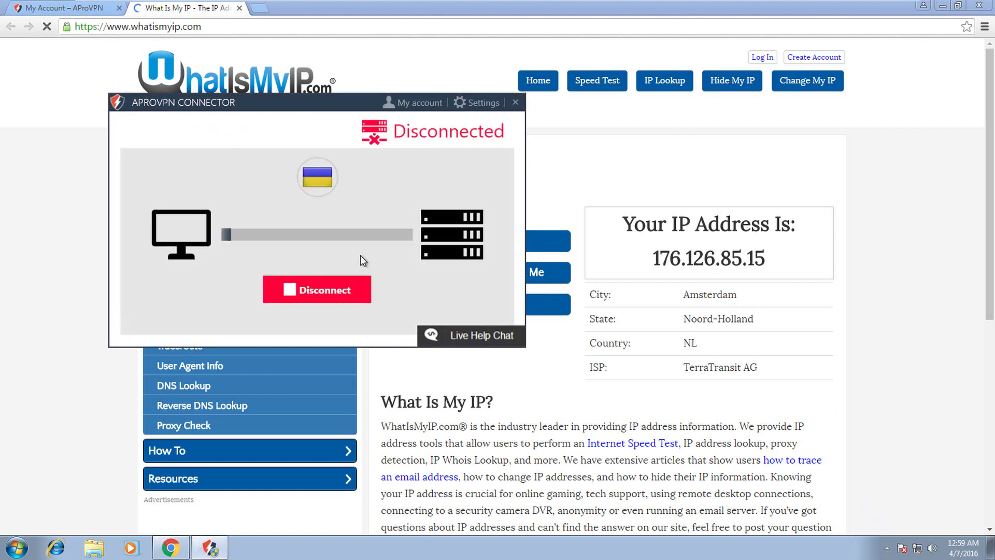